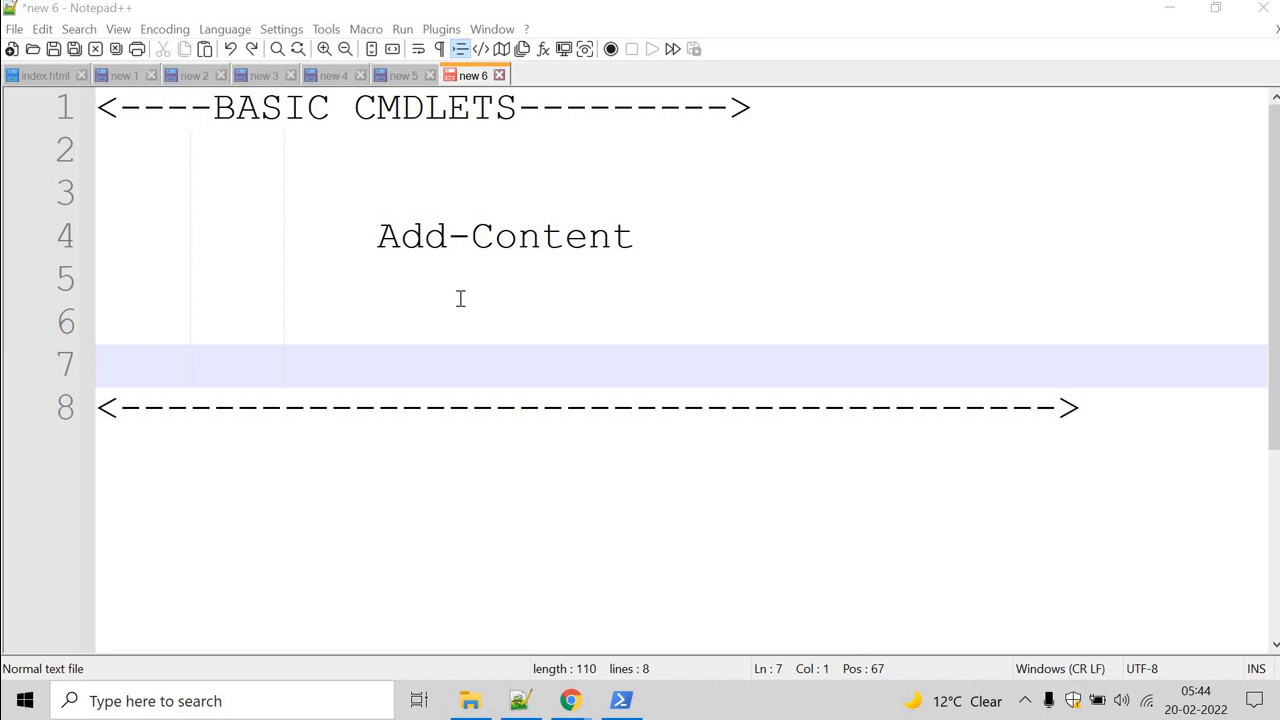
Switch from the Notepad++ Add-Content notes to the Windows PowerShell console
key("alt+Tab")
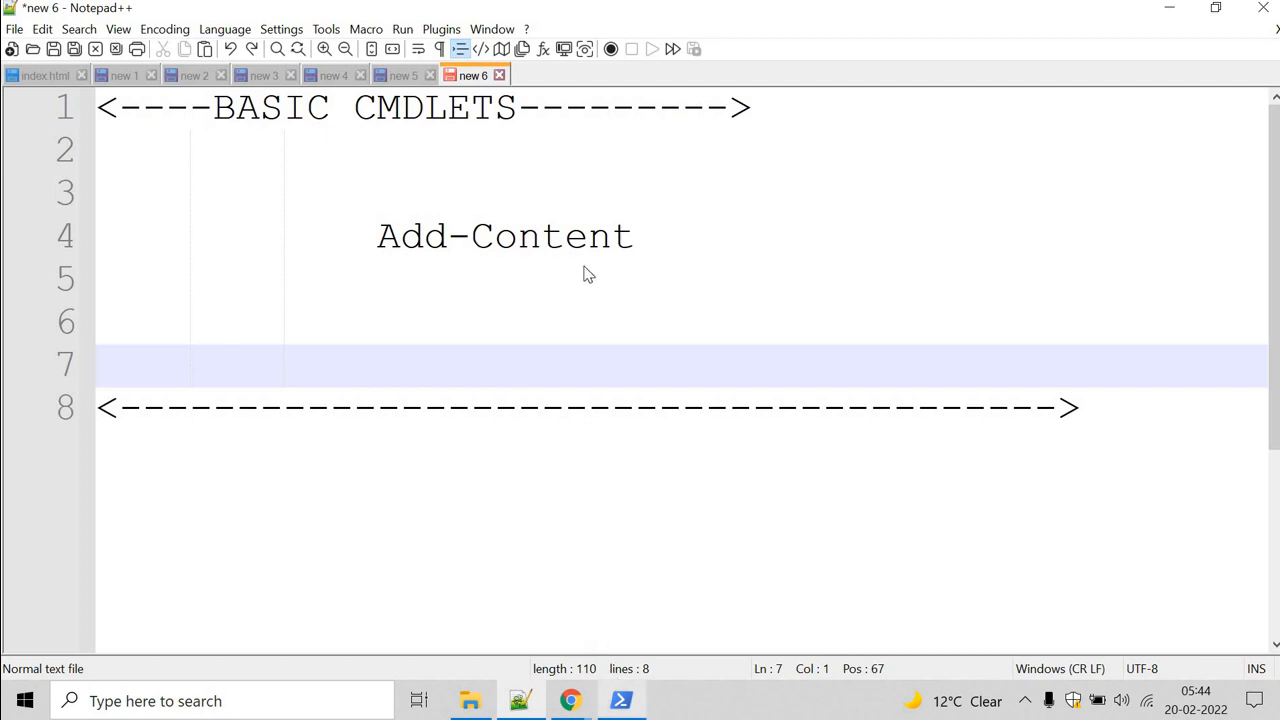
key("alt+Tab")
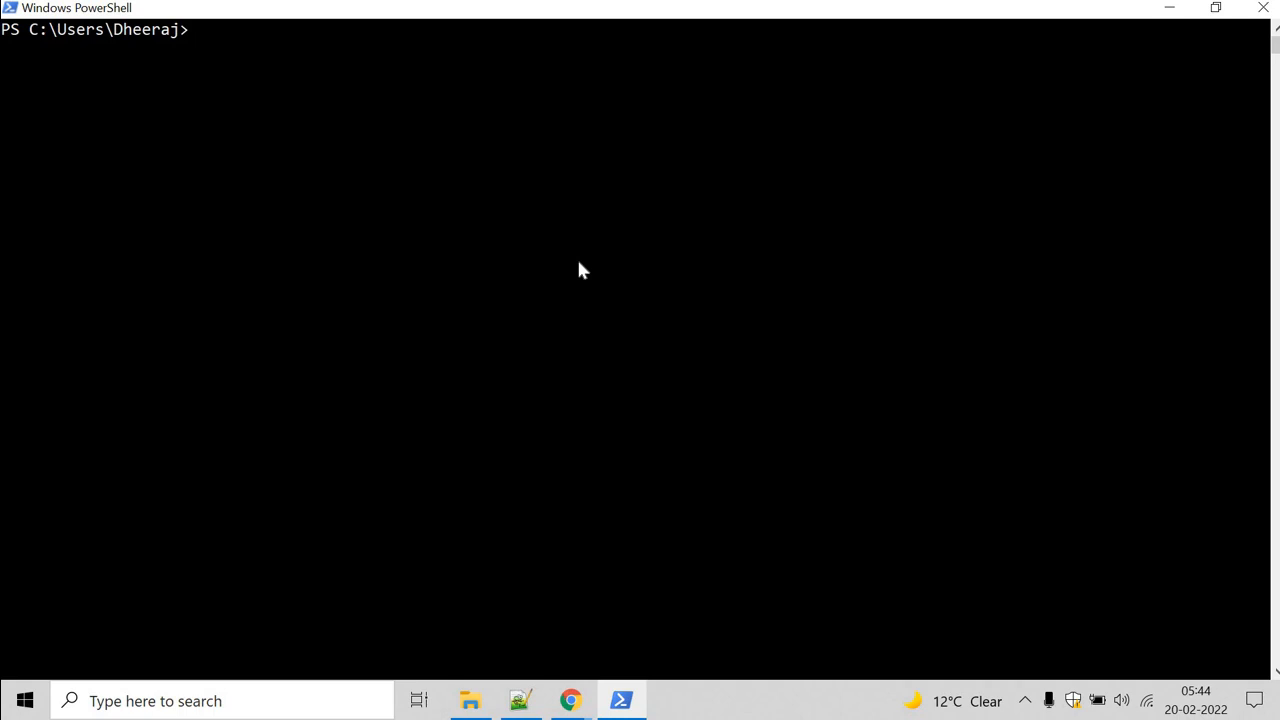
type("Get")
type("-Help")
type(" add-conten")
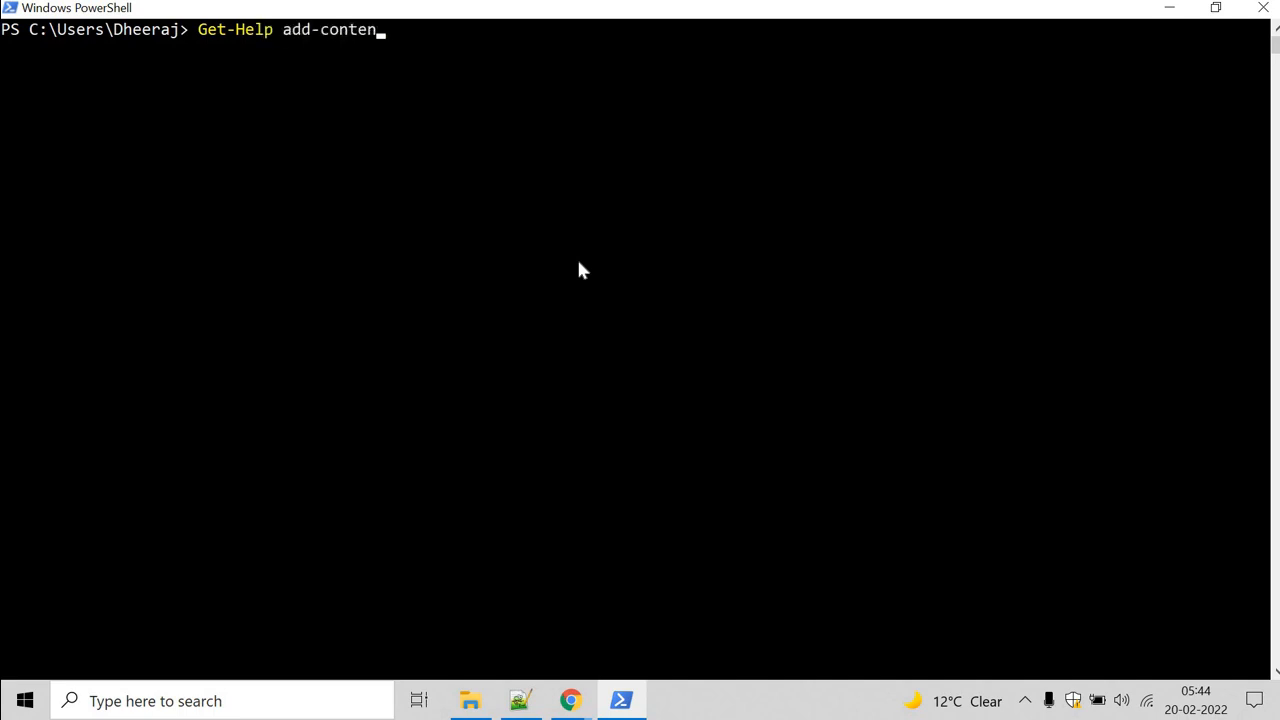
type("t")
Run Get-Help add-content and highlight the Add-Content name, Path, Value and PassThru in its syntax
key("Return")
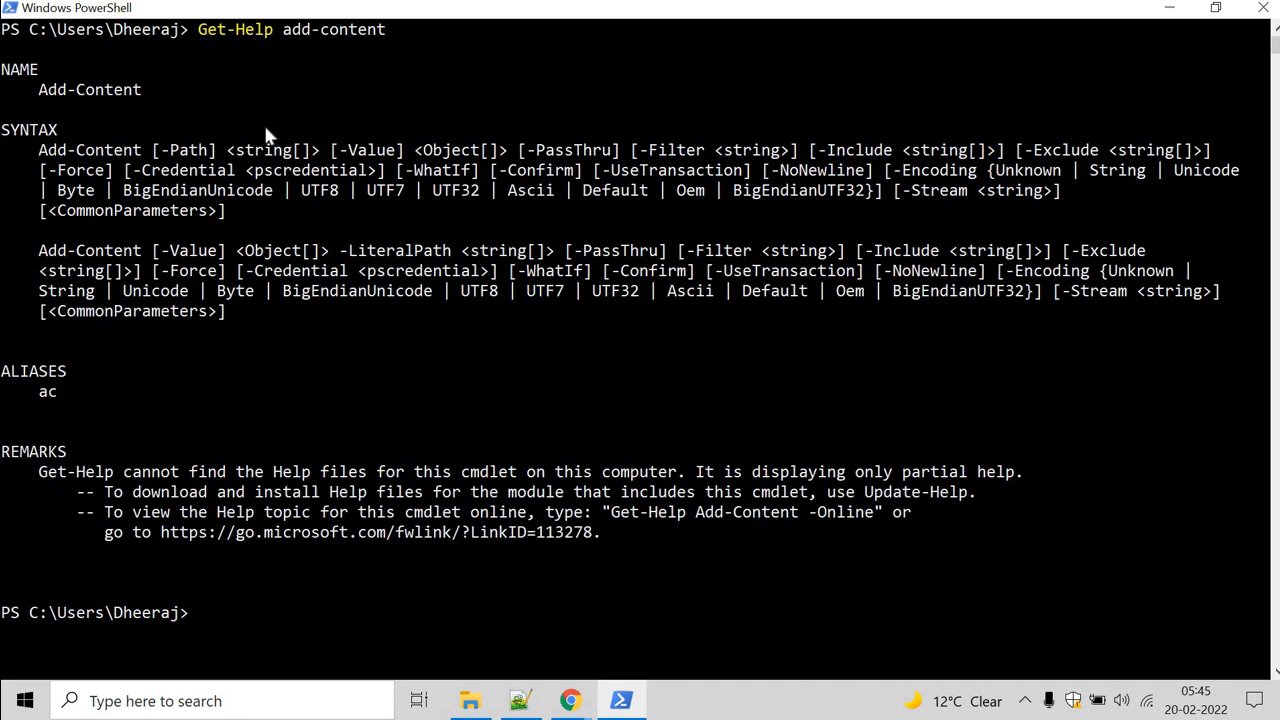
left_click_drag(38, 150, 132, 152)
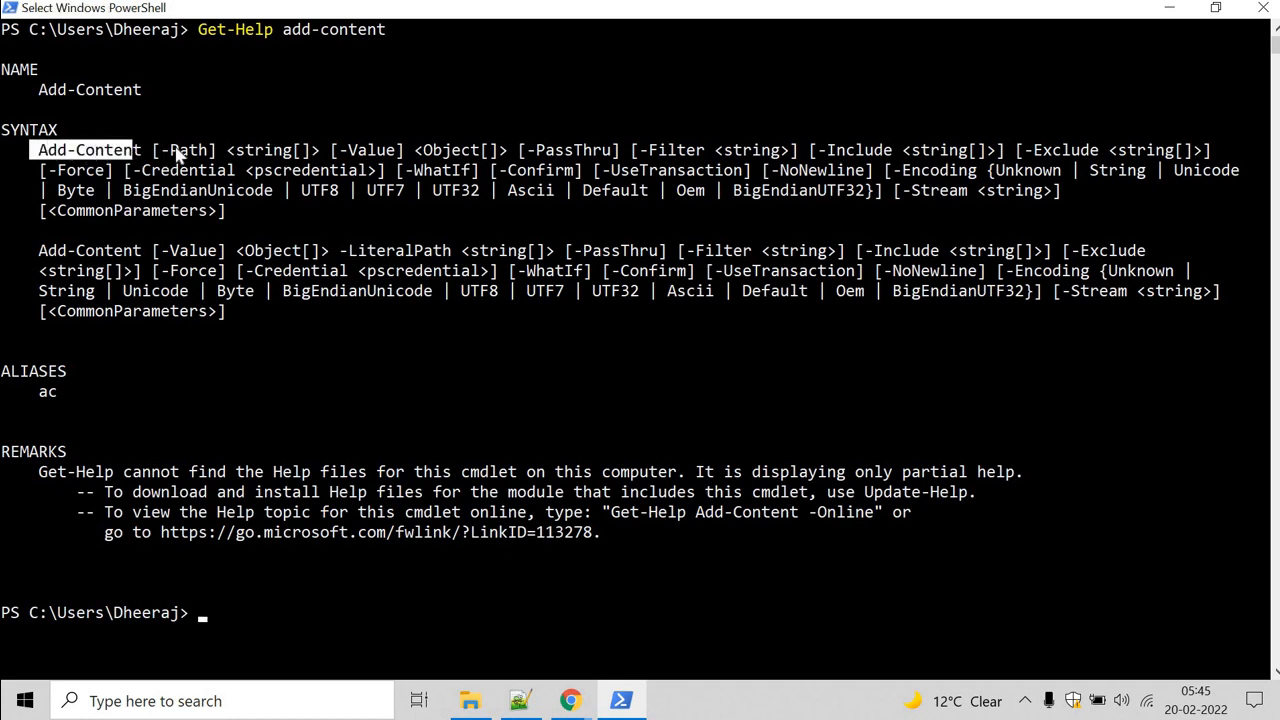
left_click(175, 150)
left_click(362, 150)
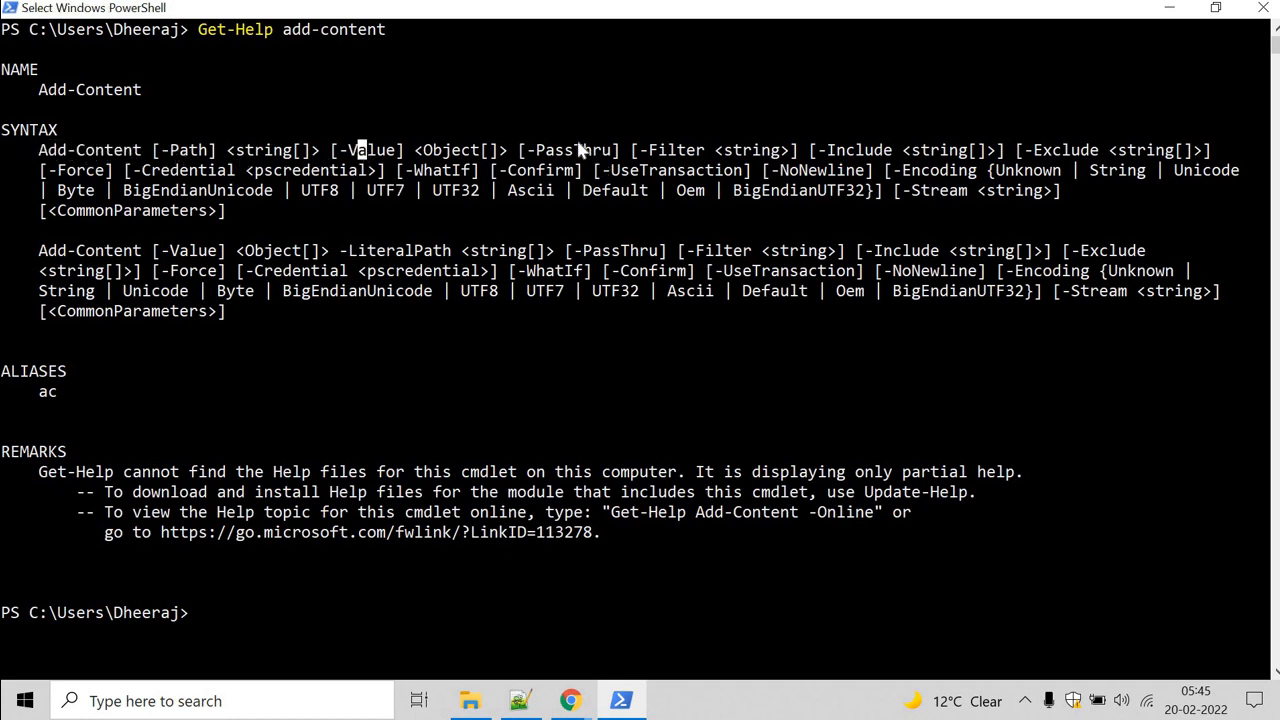
left_click(578, 150)
scroll(543, 517, "down", 1)
scroll(543, 517, "down", 1)
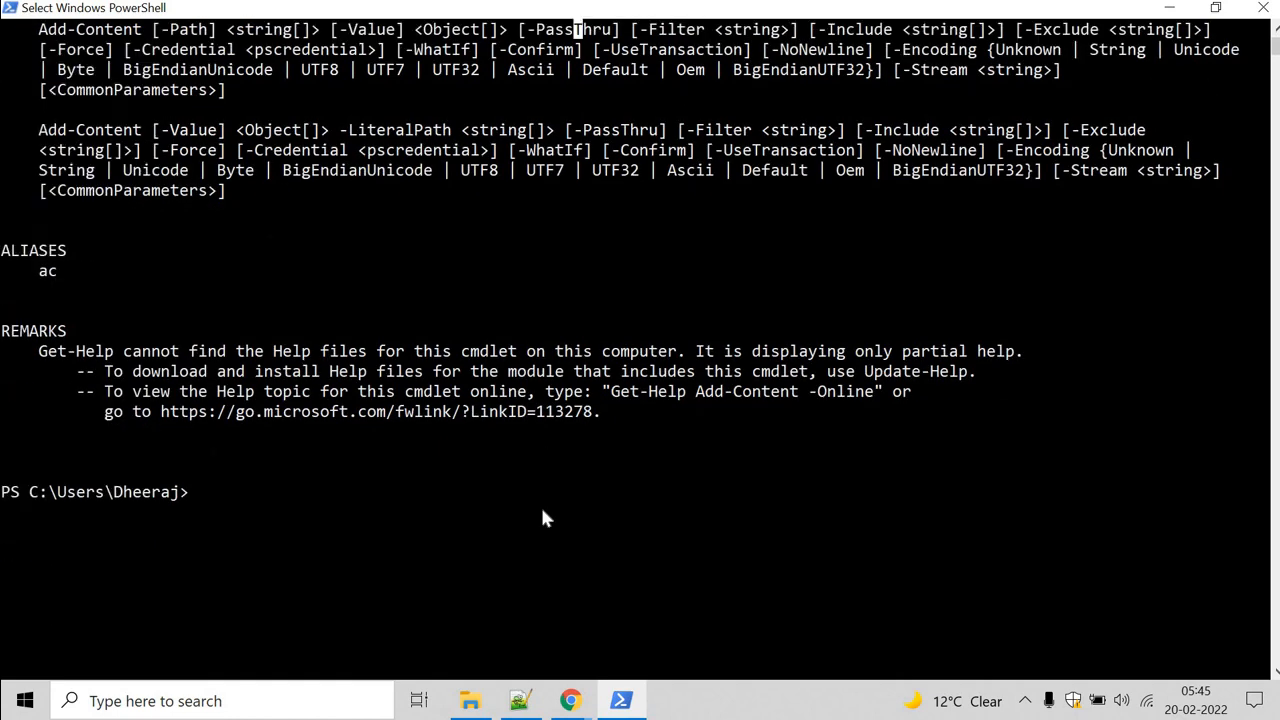
scroll(543, 517, "up", 1)
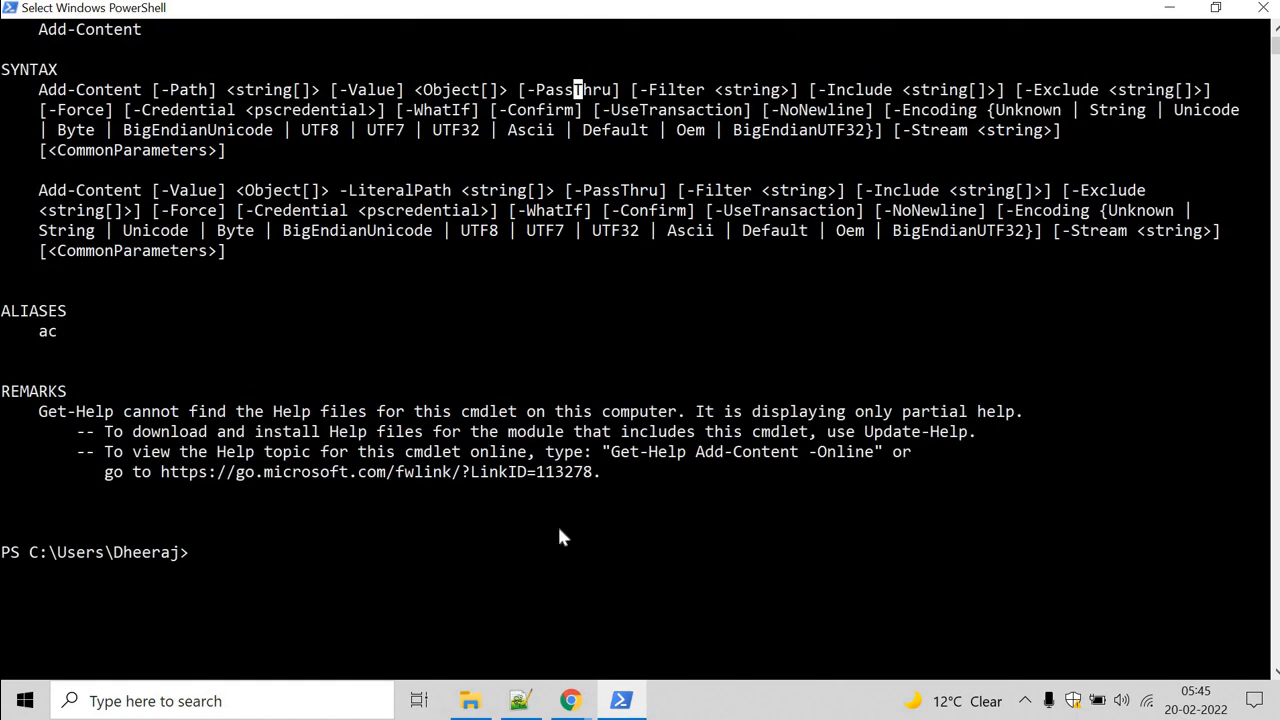
right_click(718, 690)
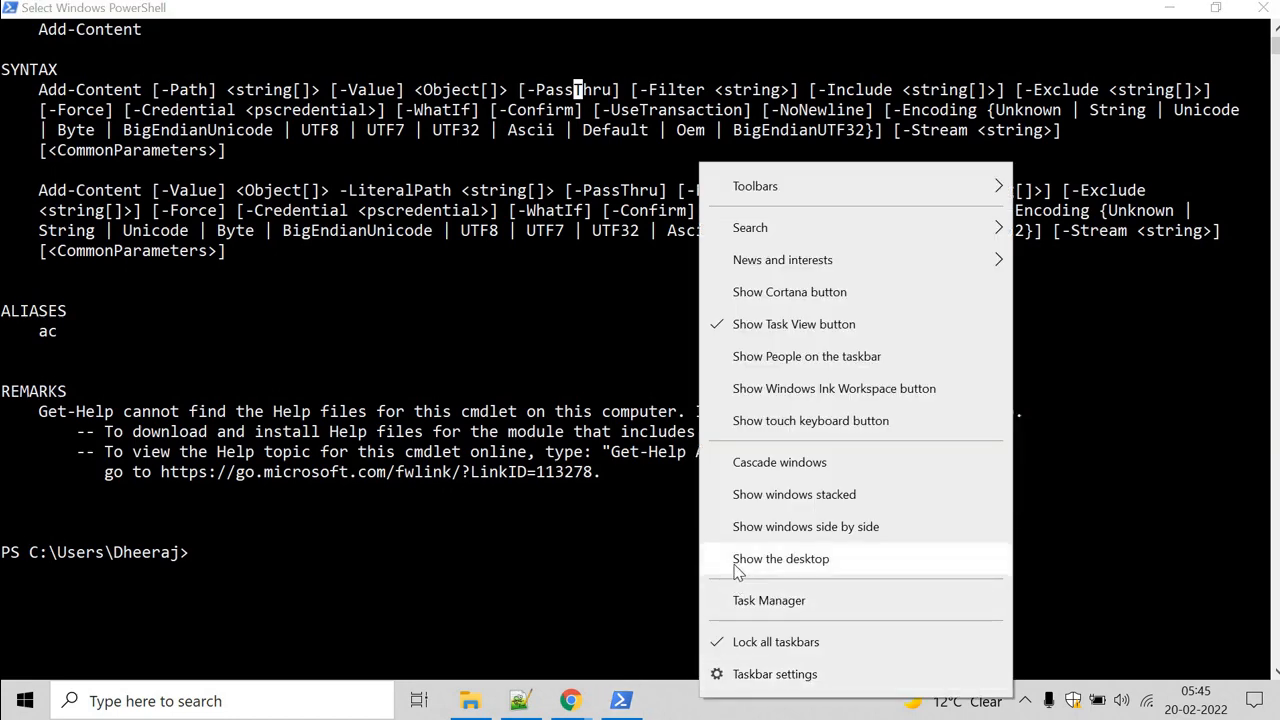
left_click(738, 566)
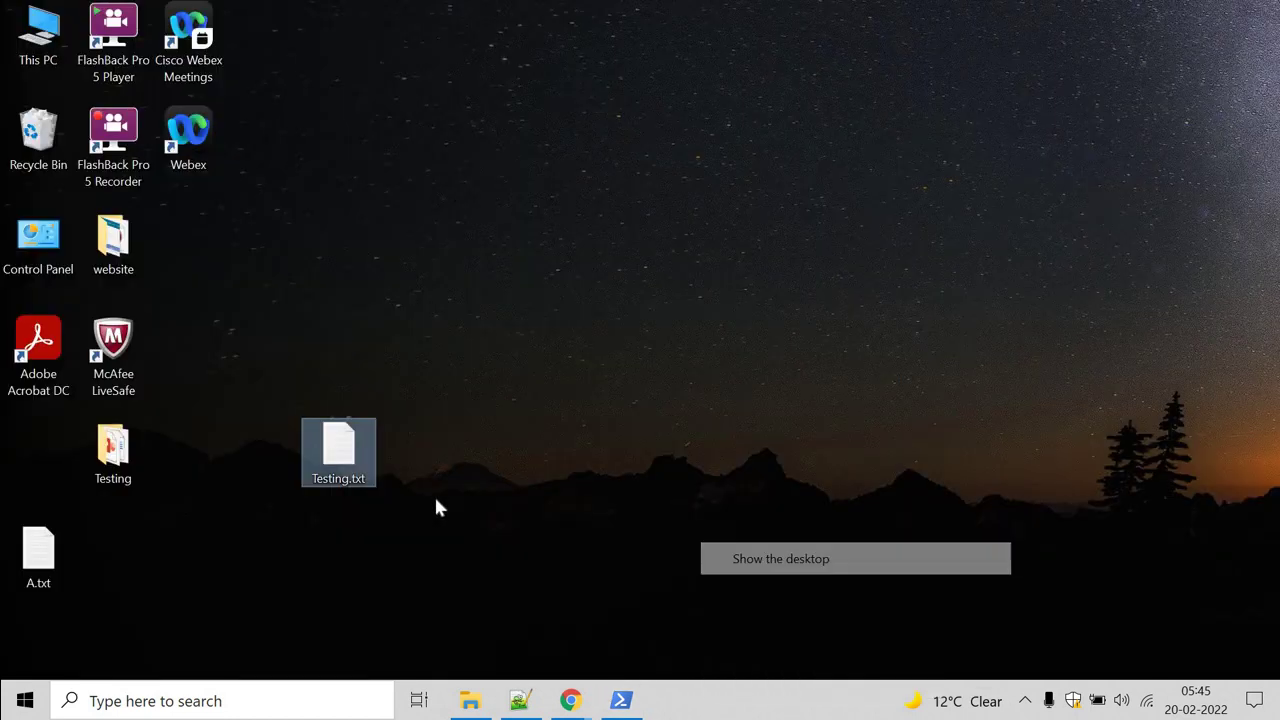
double_click(345, 448)
left_click(289, 197)
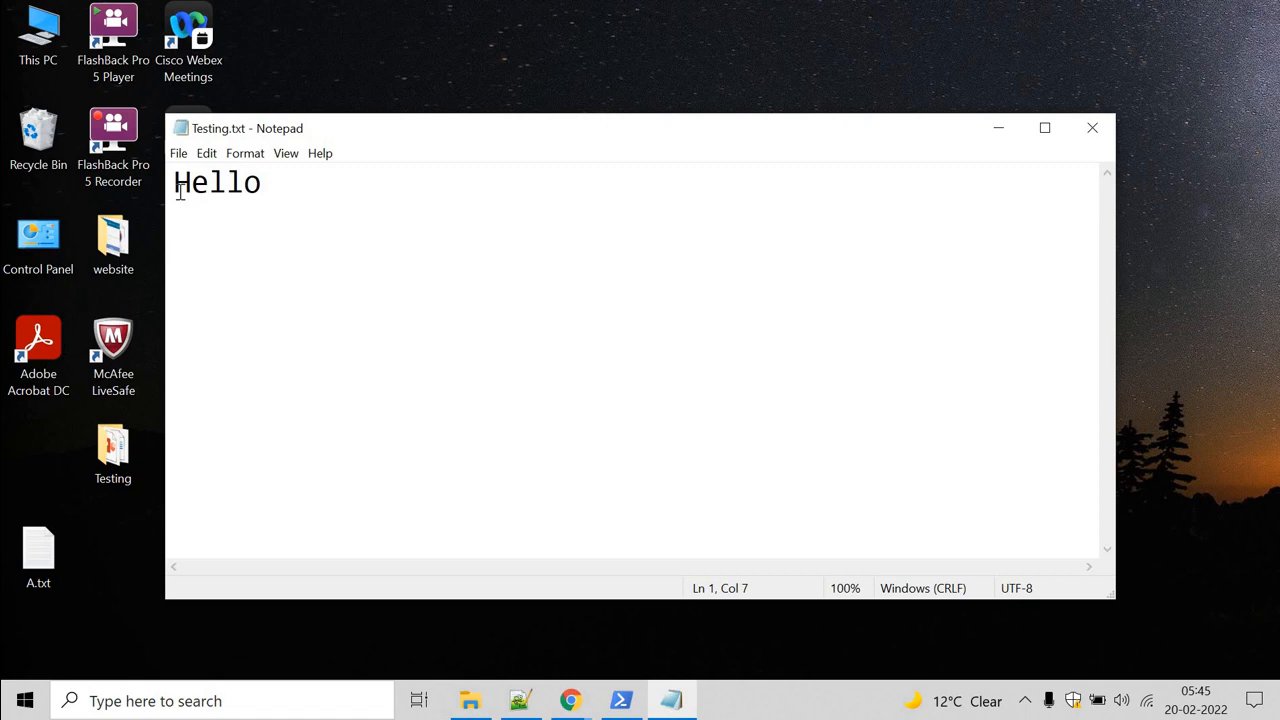
double_click(180, 192)
left_click(474, 286)
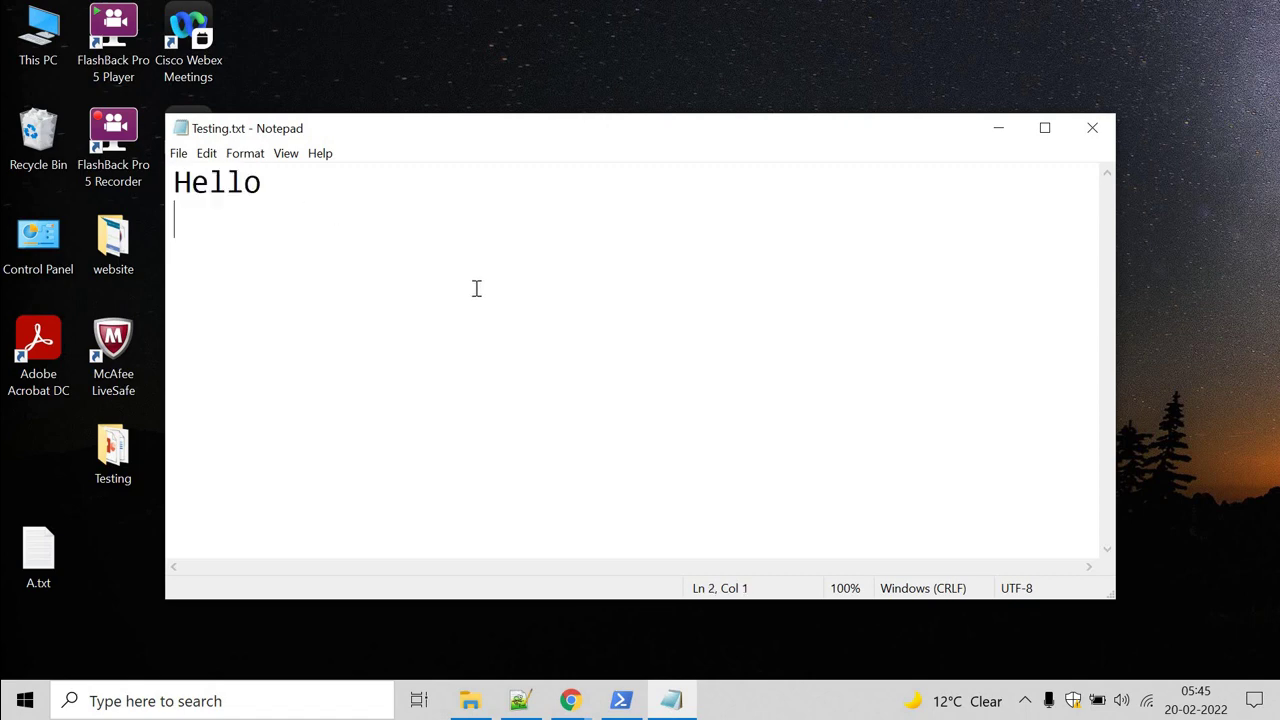
left_click(417, 194)
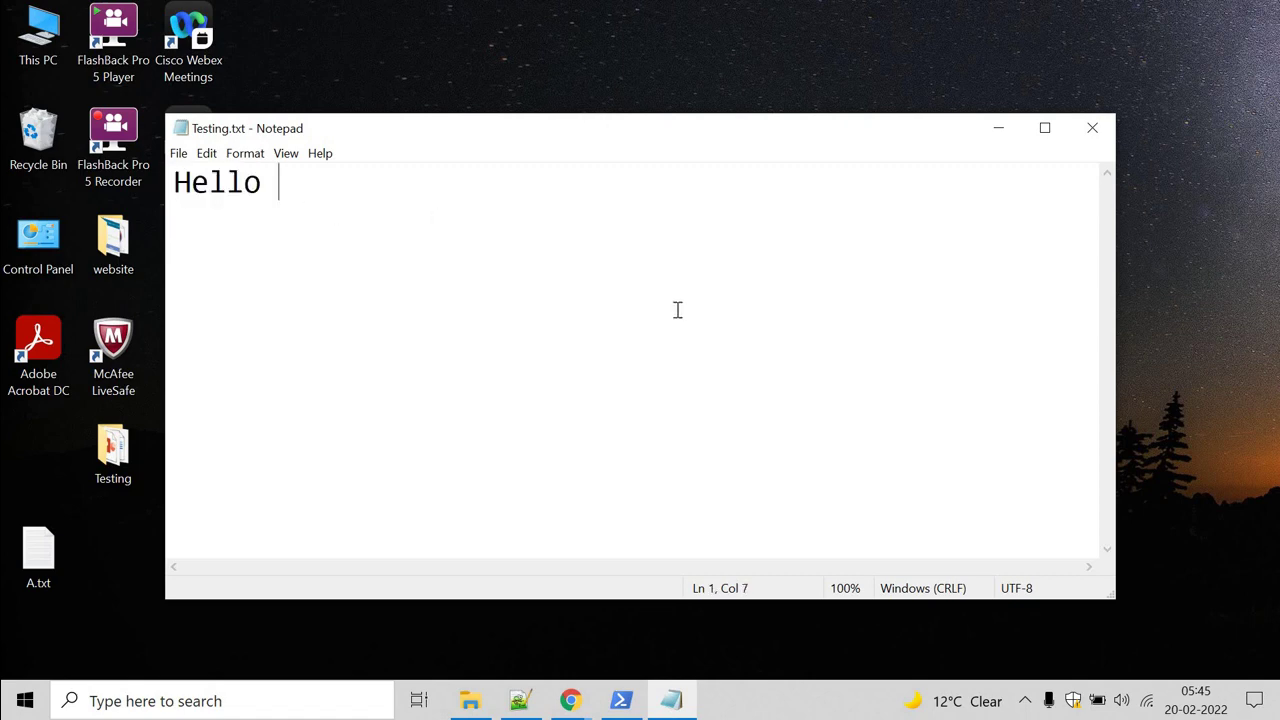
left_click(1091, 131)
left_click(621, 700)
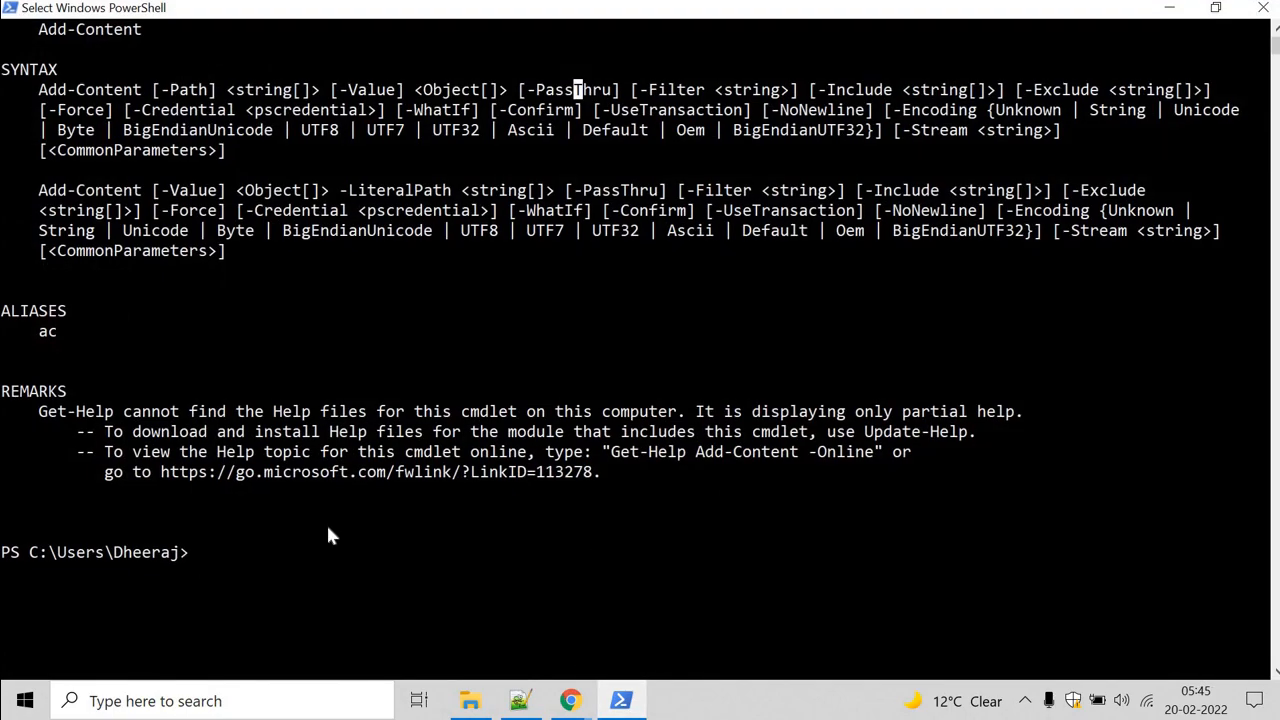
type("Add-C")
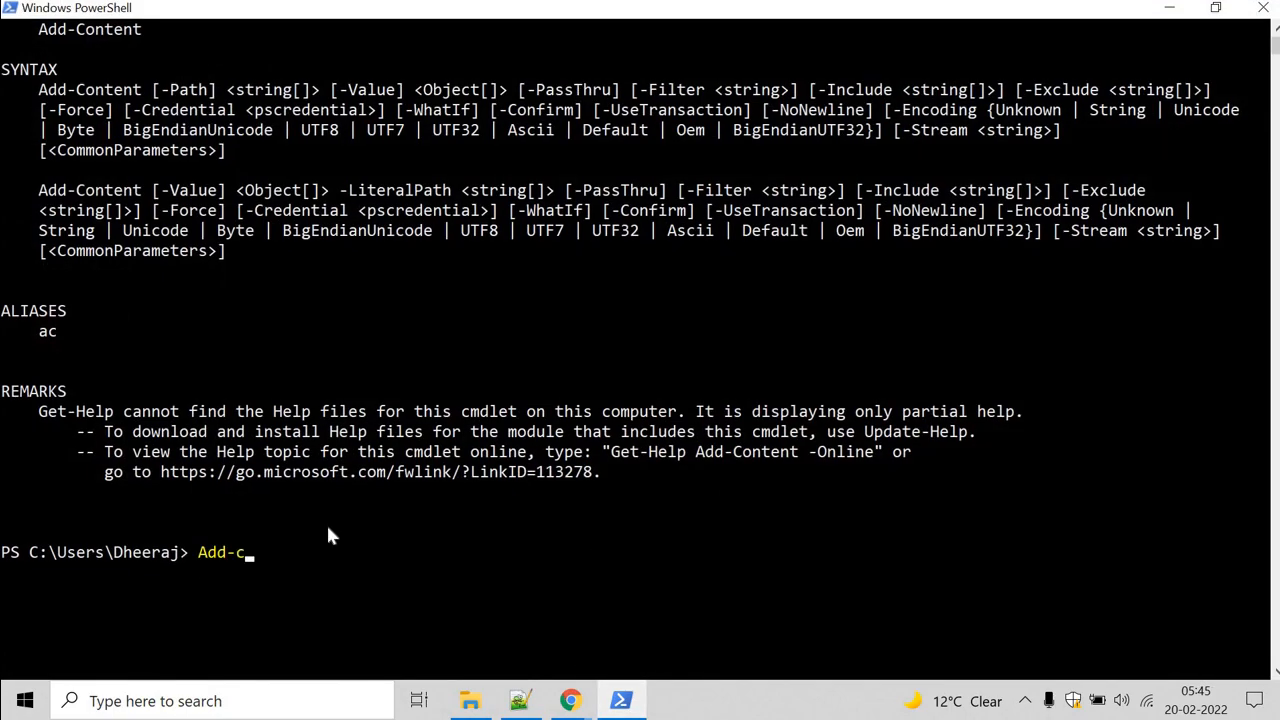
type("ontent -Pa")
type("th \"C:\\Users\\Dheeraj\\Desktop\\Testing")
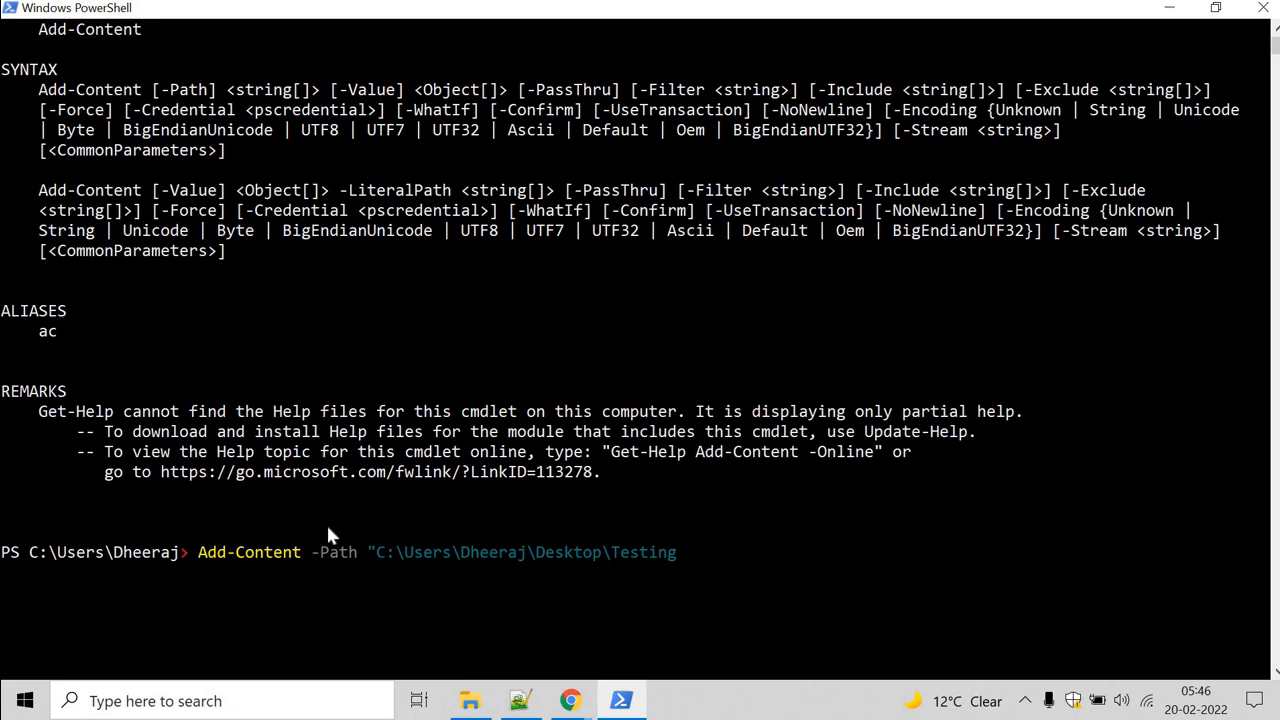
type(".txt\" -")
type("Valu")
type("e \"")
type("World!")
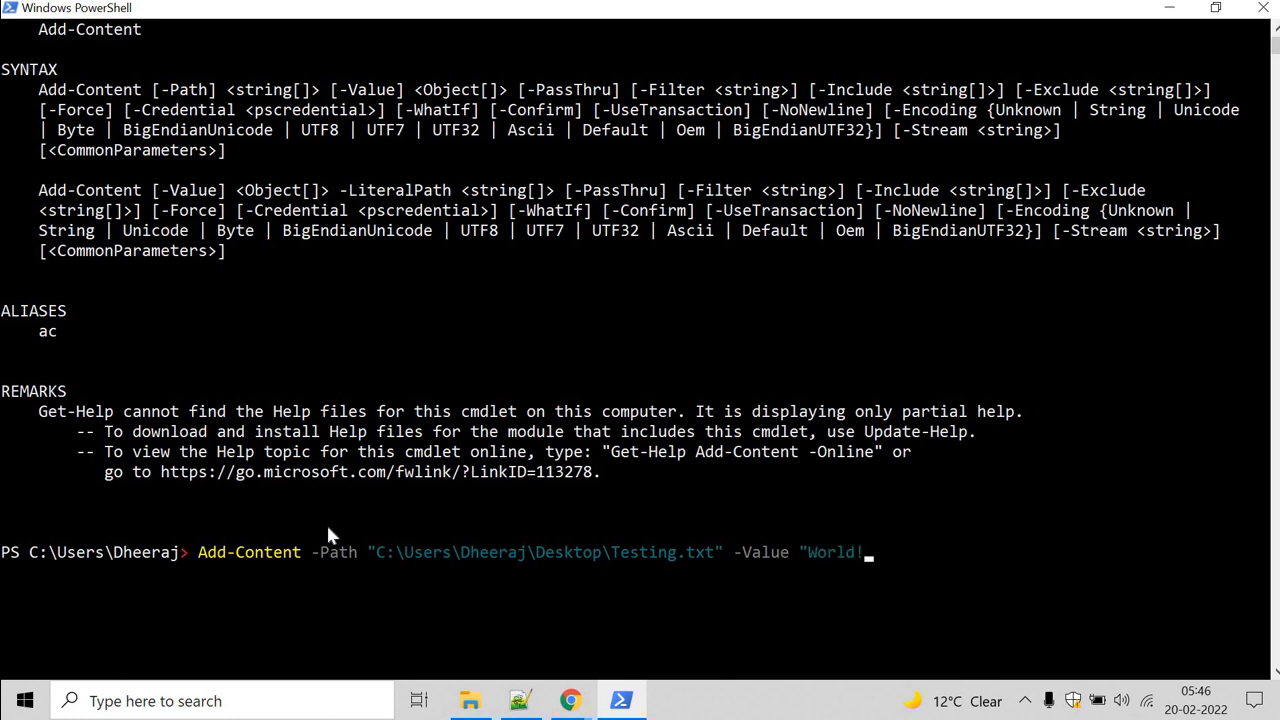
type(".\"")
Run Add-Content on Desktop\Testing.txt with -Value "World!."
key("Return")
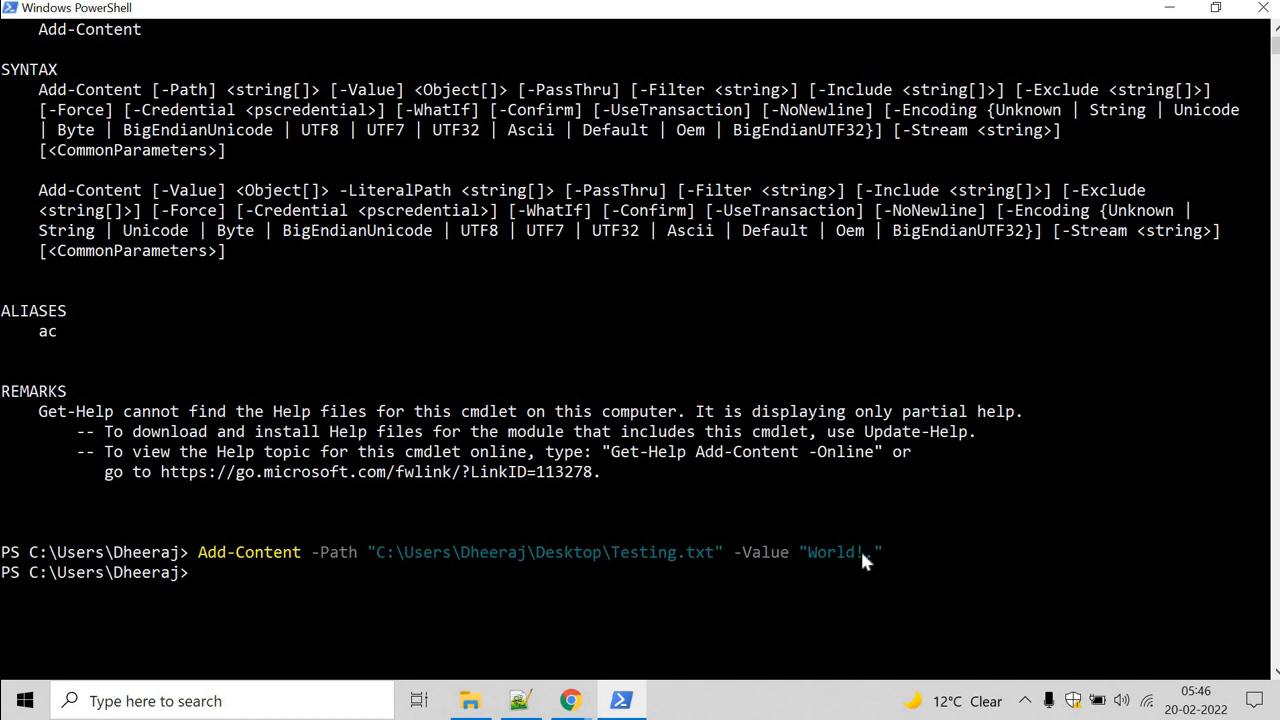
Highlight the Testing.txt file name in the Add-Content command, then clear the highlight
left_click_drag(613, 560, 690, 560)
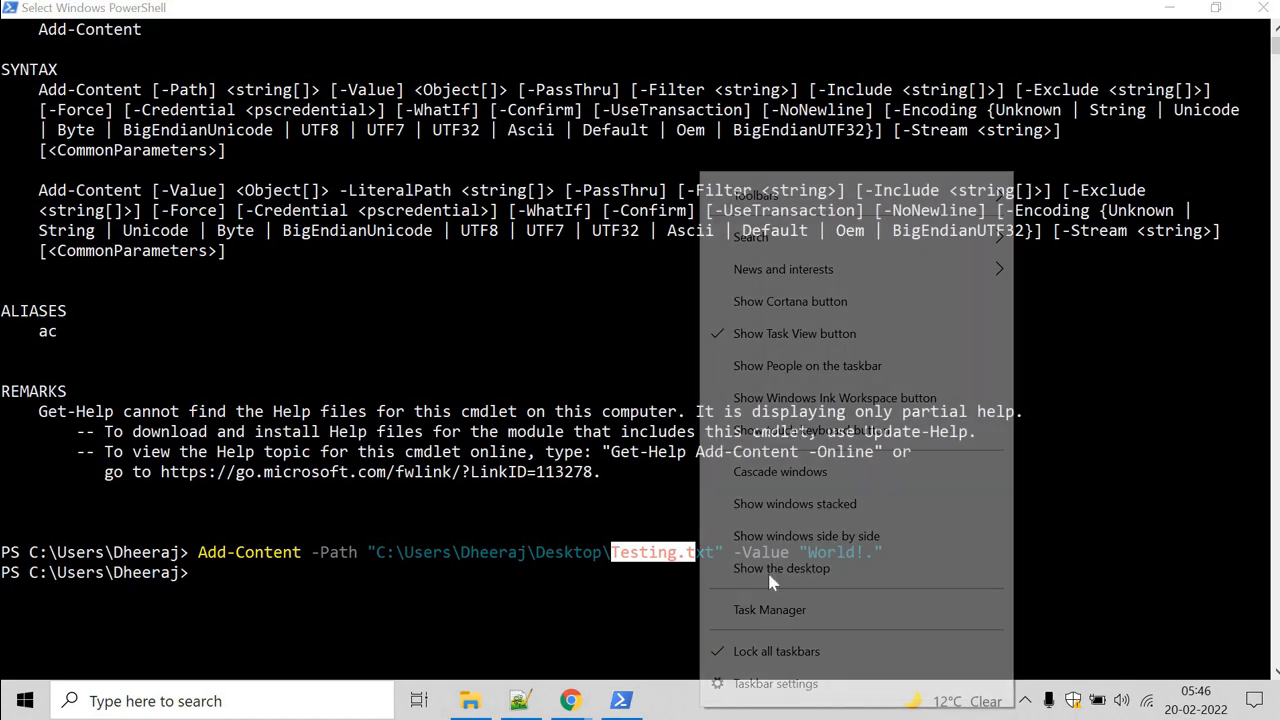
right_click(700, 705)
left_click(322, 574)
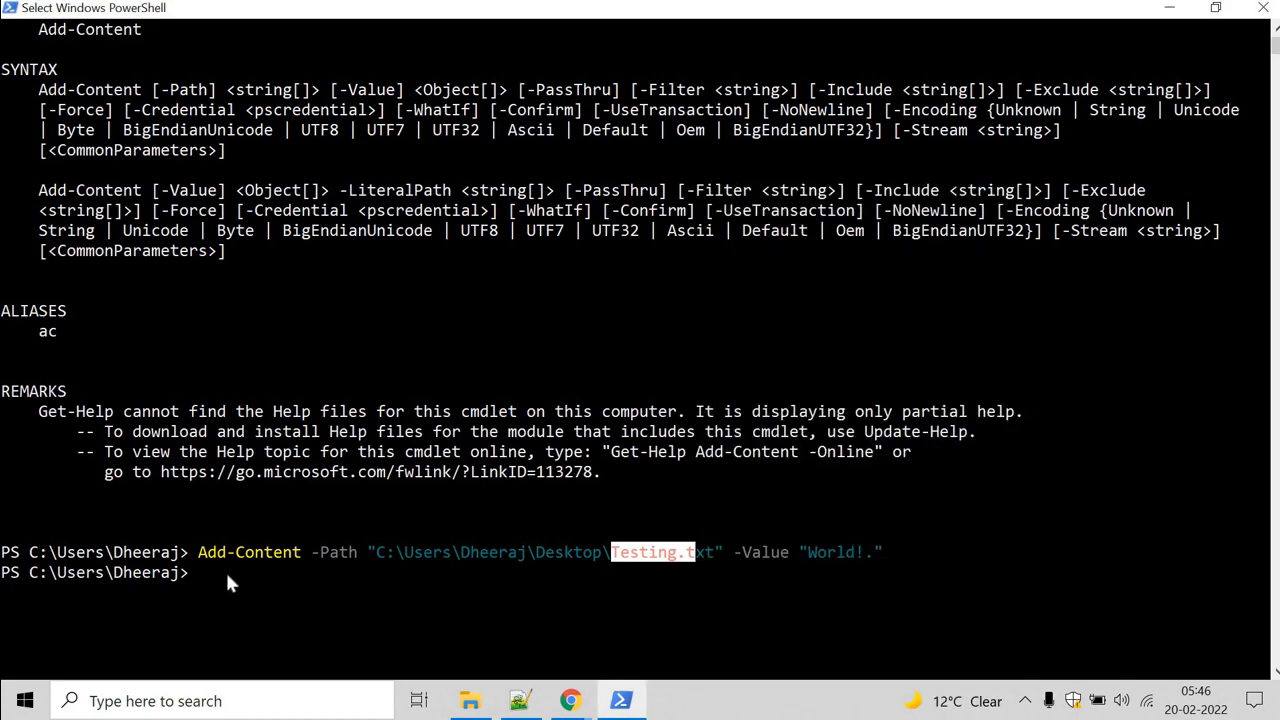
left_click(225, 569)
type("Get-")
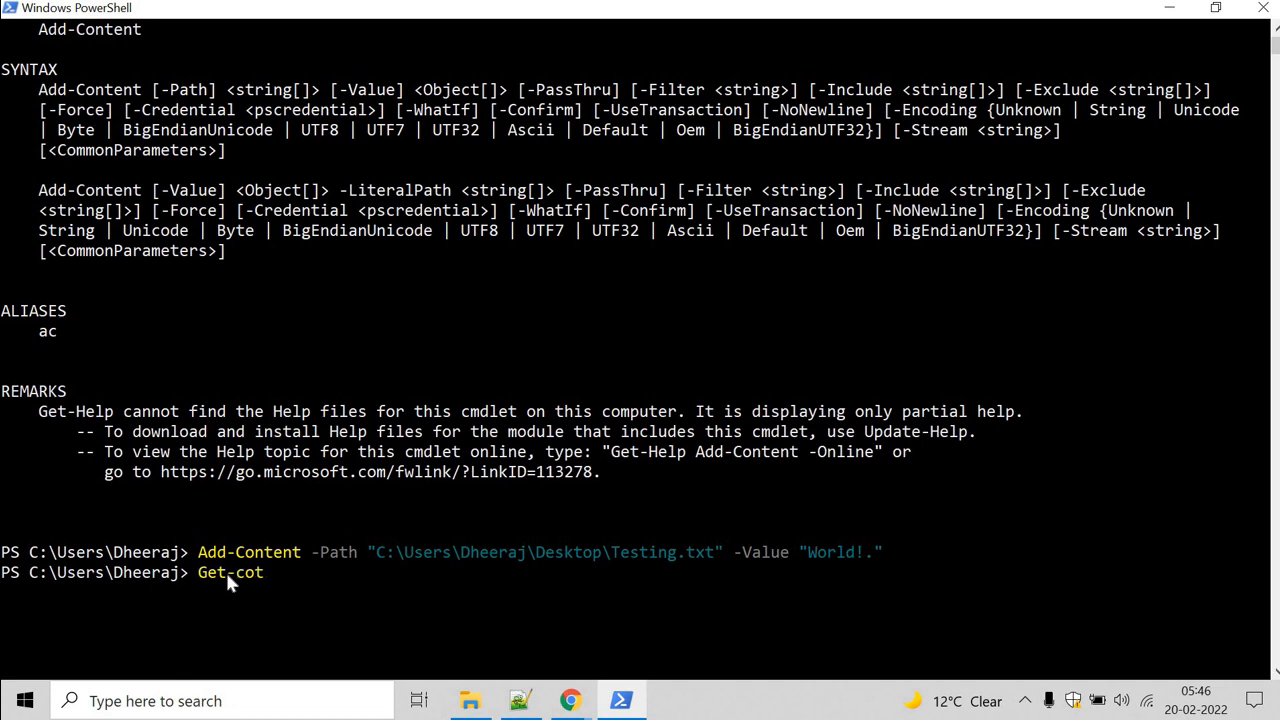
type("Conten")
type("t -Path ")
type("\"C:\\Users\\Dheeraj\\Desktop\\Testing")
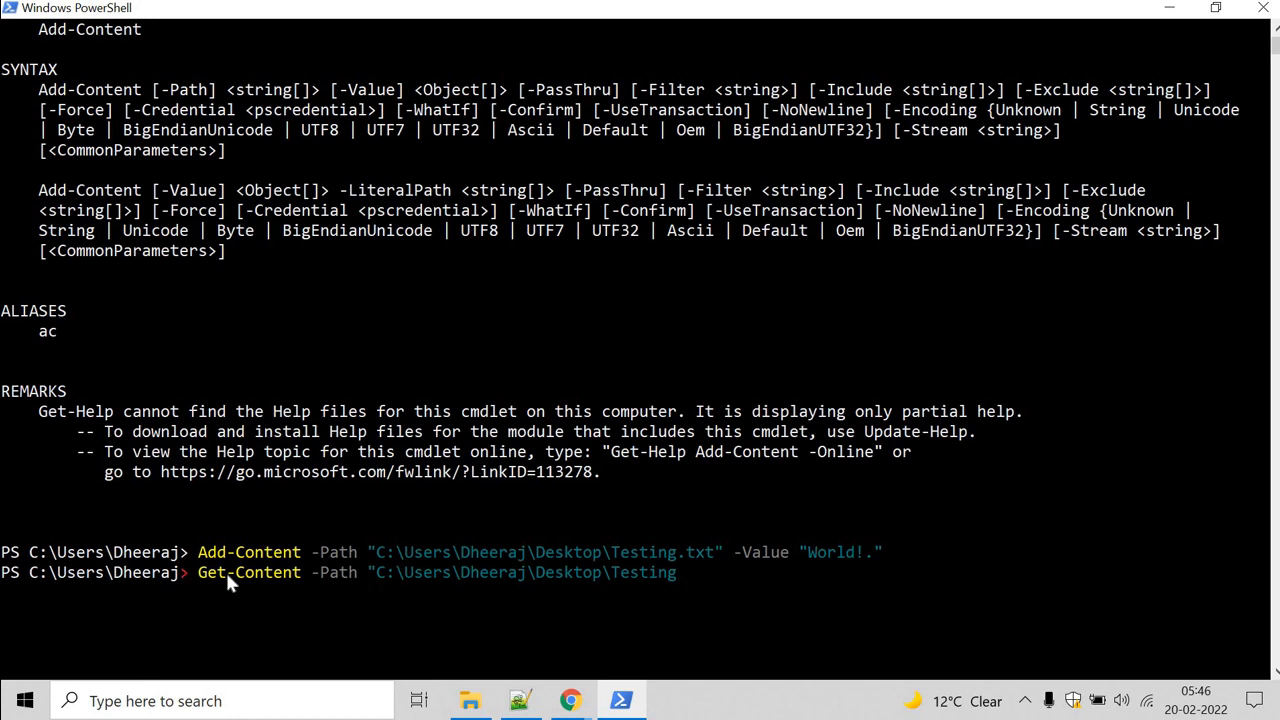
type(".txt")
type("\"")
Run Get-Content on Desktop\Testing.txt and highlight the appended World!. line in the output
key("Return")
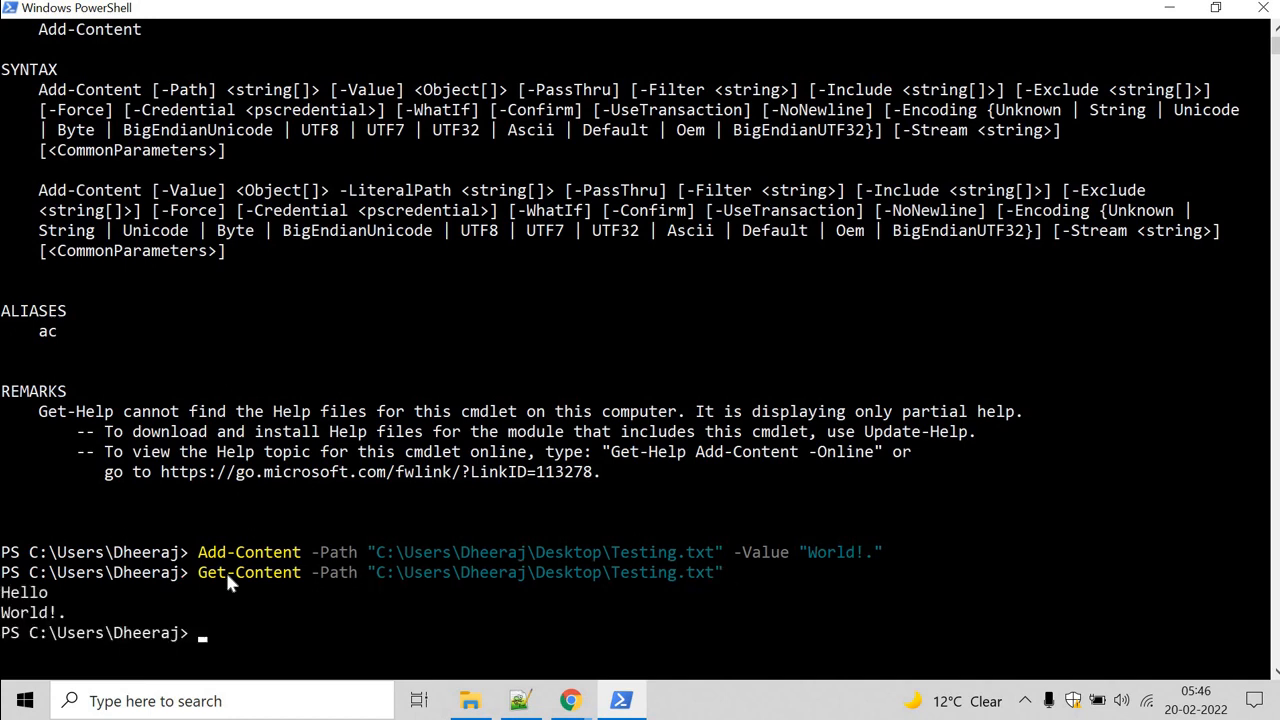
left_click_drag(66, 612, 8, 614)
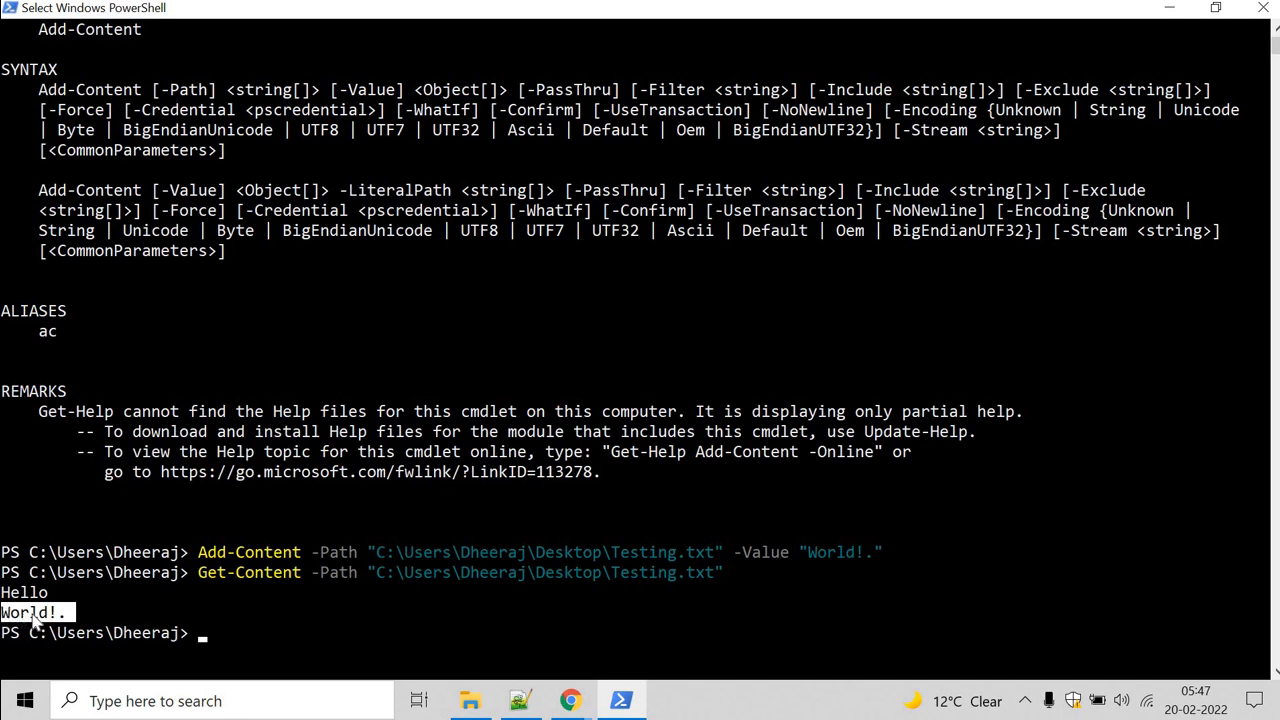
left_click(633, 570)
left_click_drag(703, 577, 706, 577)
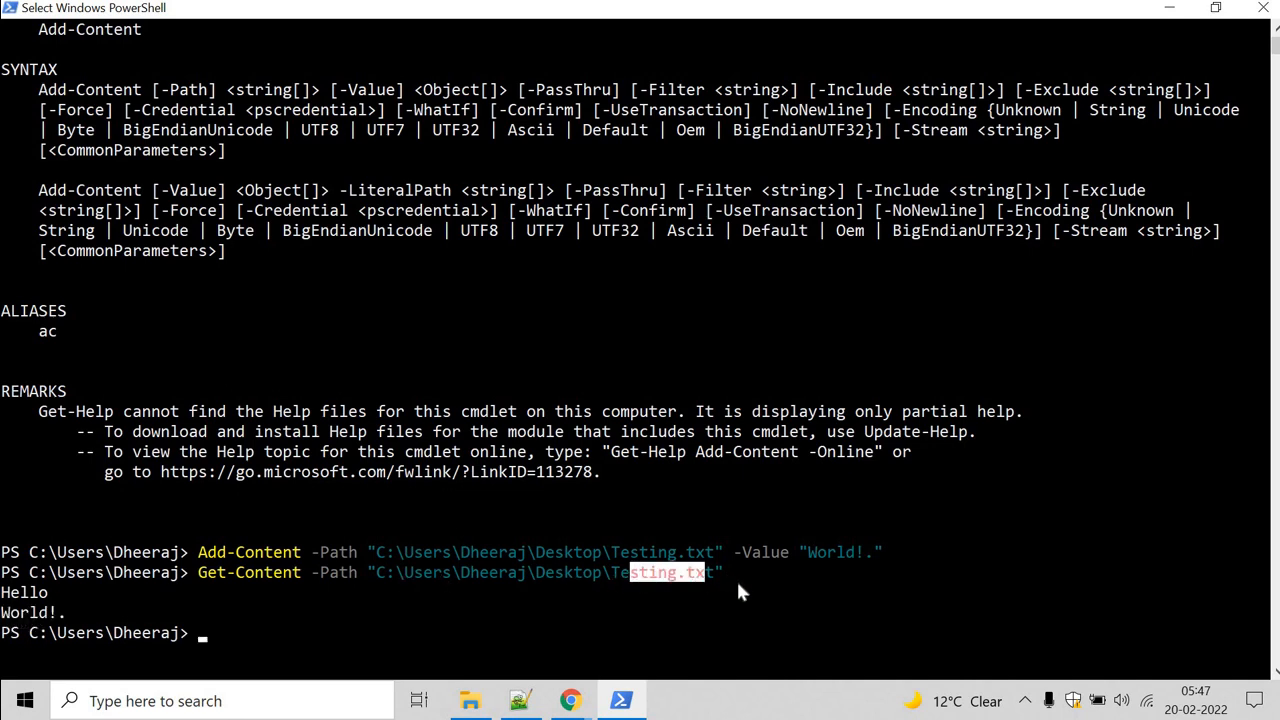